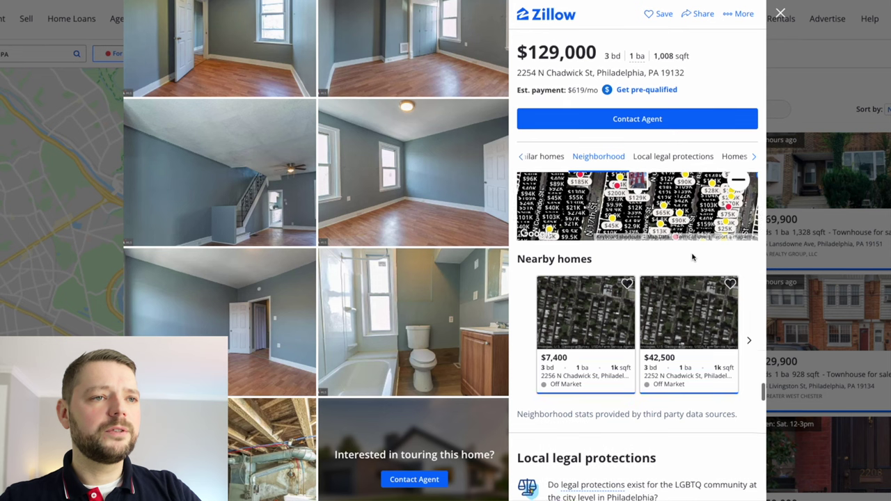
Review the neighborhood, legal protections and school rating sections of the $129,000 Zillow listing
{"action": "scroll", "coordinate": [693, 258], "scroll_direction": "down", "scroll_amount": 8}
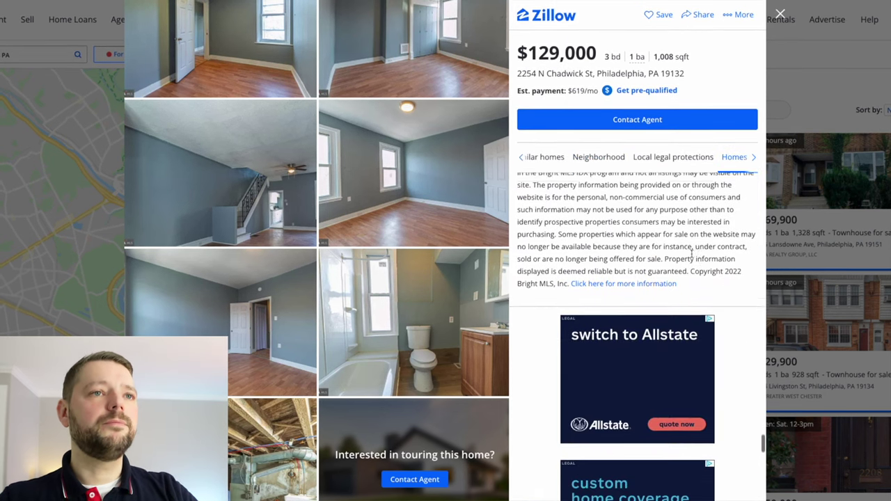
{"action": "scroll", "coordinate": [651, 254], "scroll_direction": "up", "scroll_amount": 10}
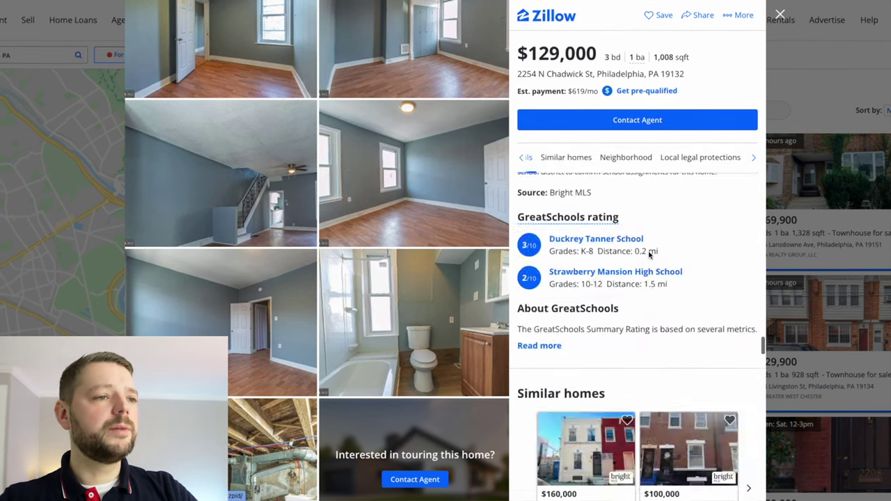
{"action": "scroll", "coordinate": [473, 306], "scroll_direction": "up", "scroll_amount": 5}
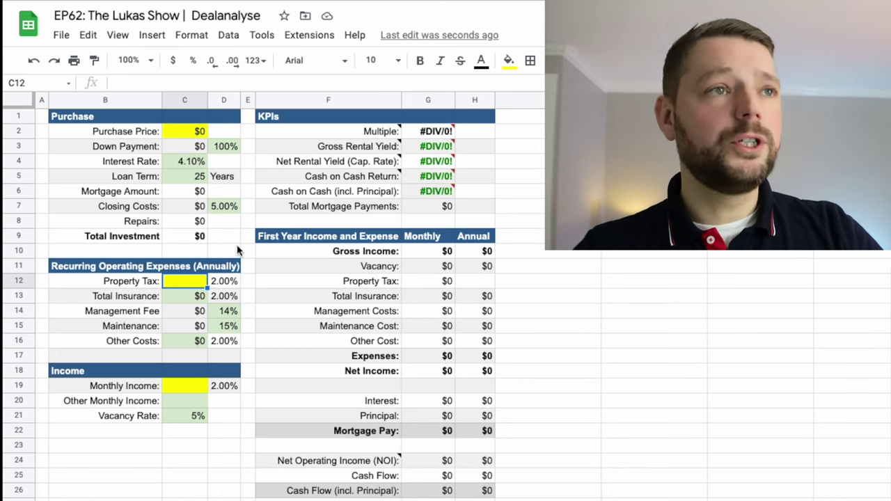
Switch to the Dealanalyse spreadsheet in Google Sheets and view the file formats available for downloading it
{"action": "left_click", "coordinate": [61, 37]}
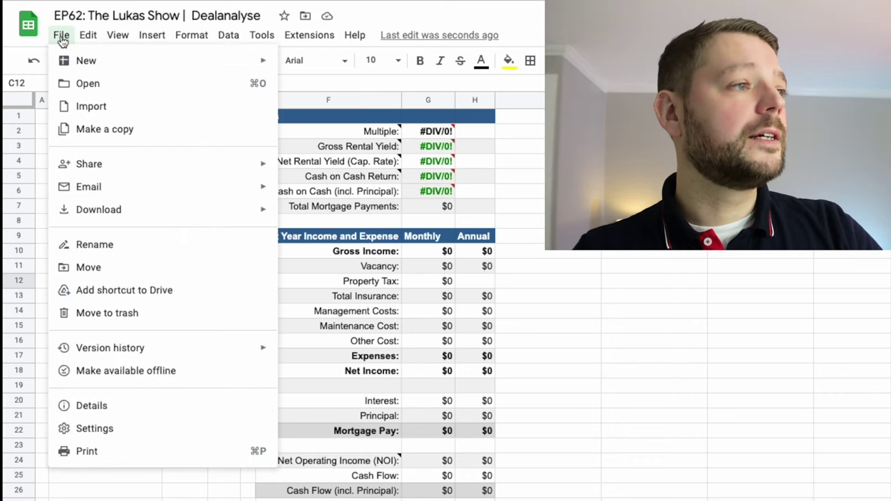
{"action": "mouse_move", "coordinate": [154, 217]}
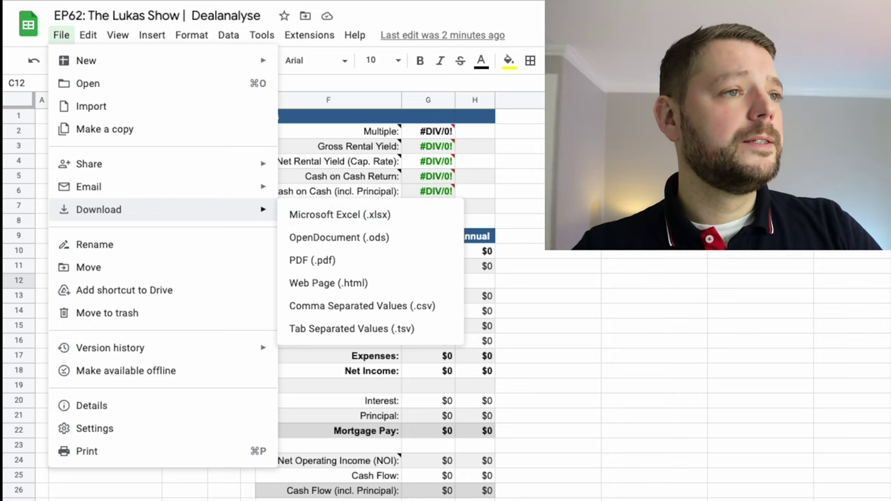
{"action": "key", "text": "Escape"}
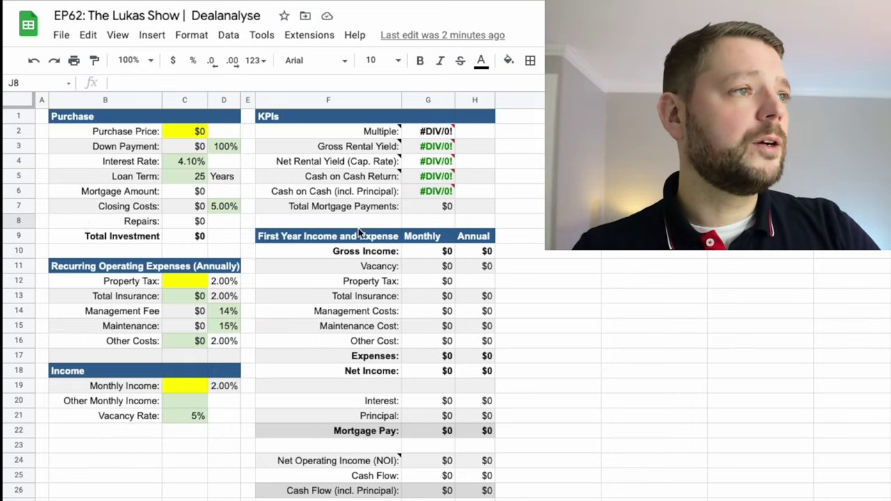
Set the purchase price in the Purchase section to 129000
{"action": "left_click", "coordinate": [177, 131]}
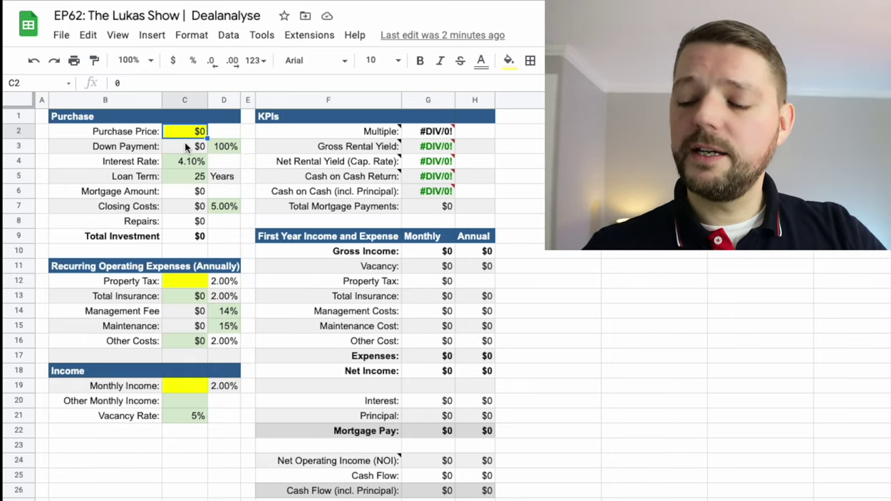
{"action": "type", "text": "129000"}
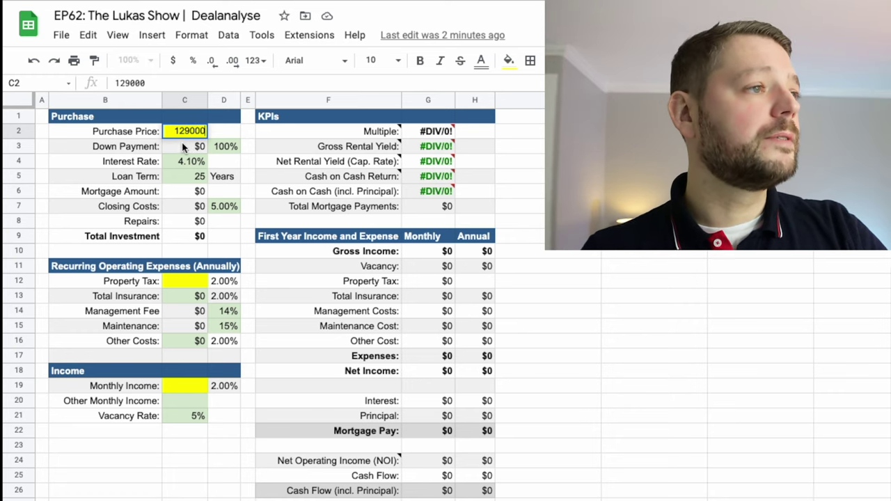
{"action": "key", "text": "Return"}
Check the down payment percentage, closing costs and repairs entries in the Purchase section
{"action": "left_click", "coordinate": [216, 146]}
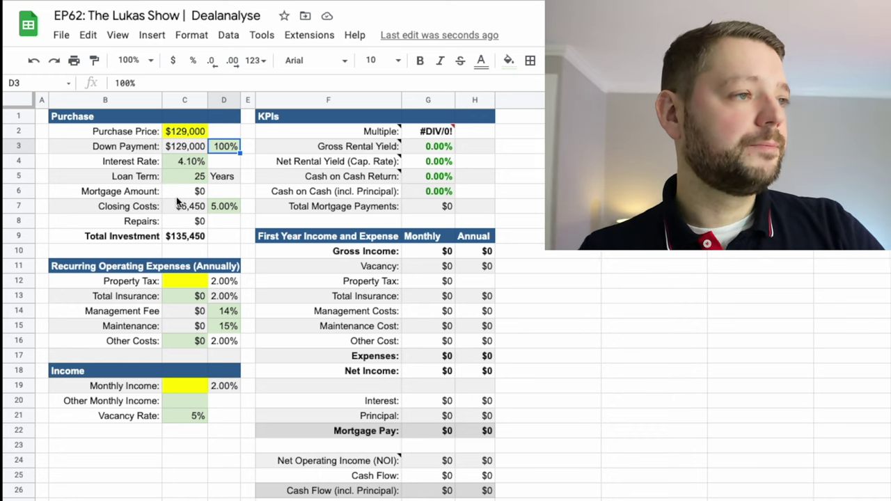
{"action": "left_click", "coordinate": [192, 213]}
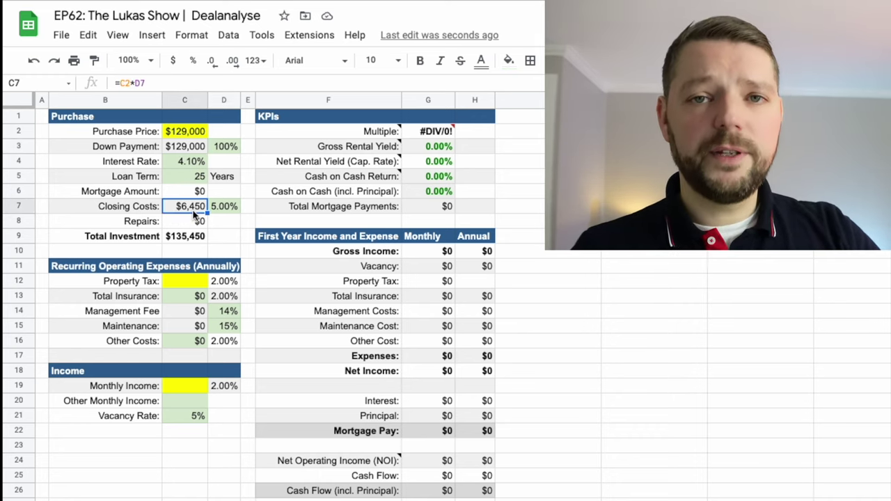
{"action": "key", "text": "Right"}
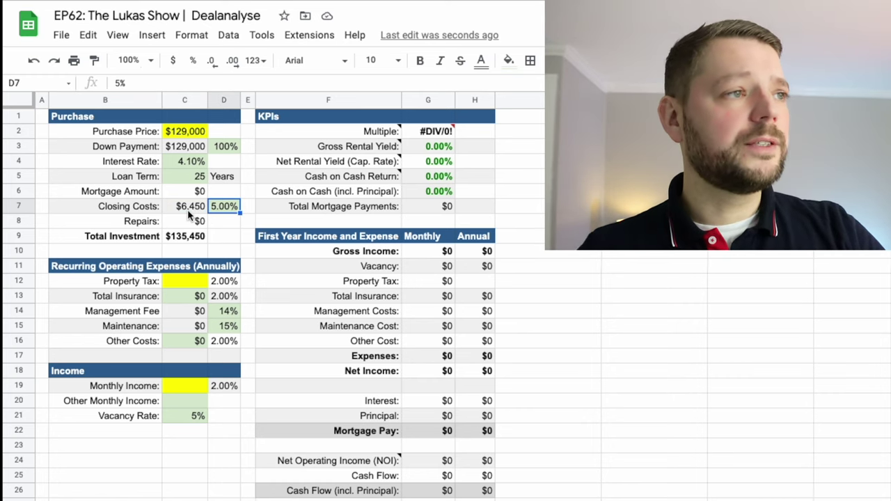
{"action": "left_click", "coordinate": [181, 224]}
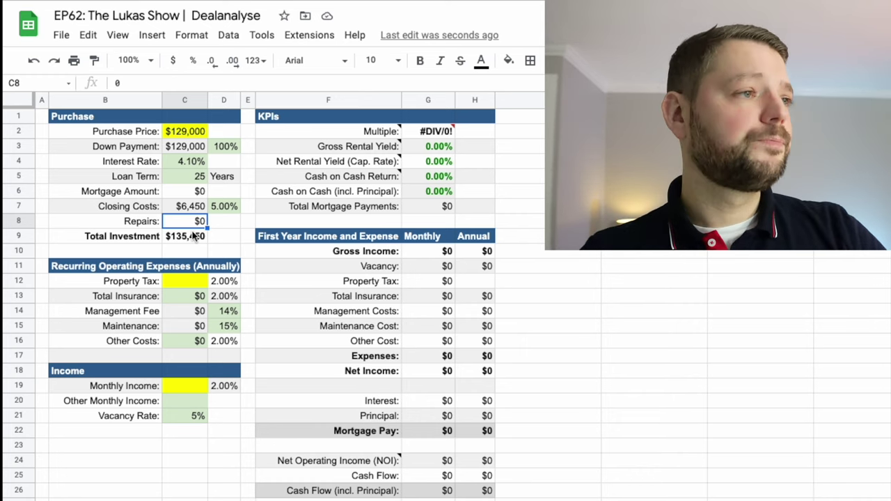
Set the annual property tax to 554 and the total insurance to 700 in the recurring operating expenses
{"action": "left_click", "coordinate": [199, 287]}
{"action": "type", "text": "554"}
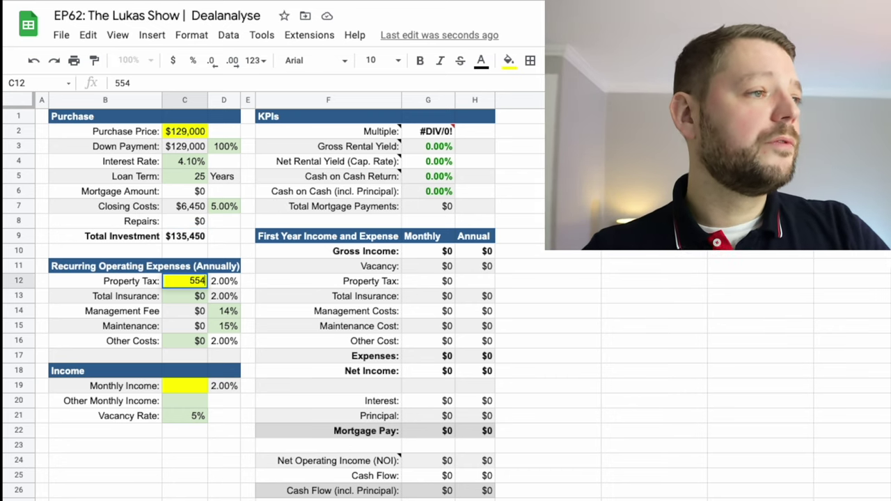
{"action": "key", "text": "Return"}
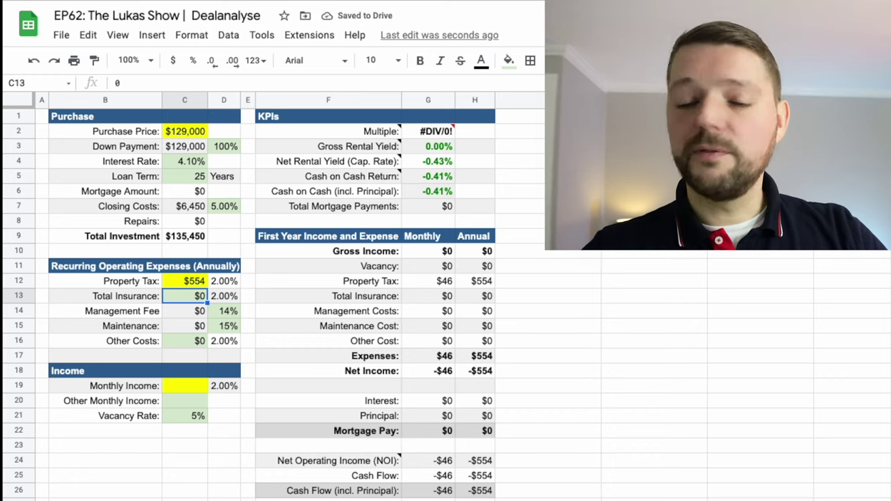
{"action": "type", "text": "700"}
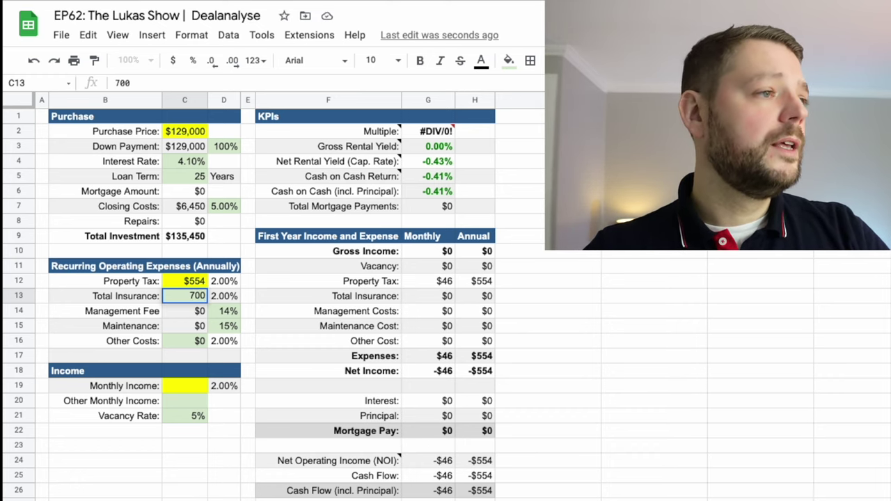
{"action": "key", "text": "Return"}
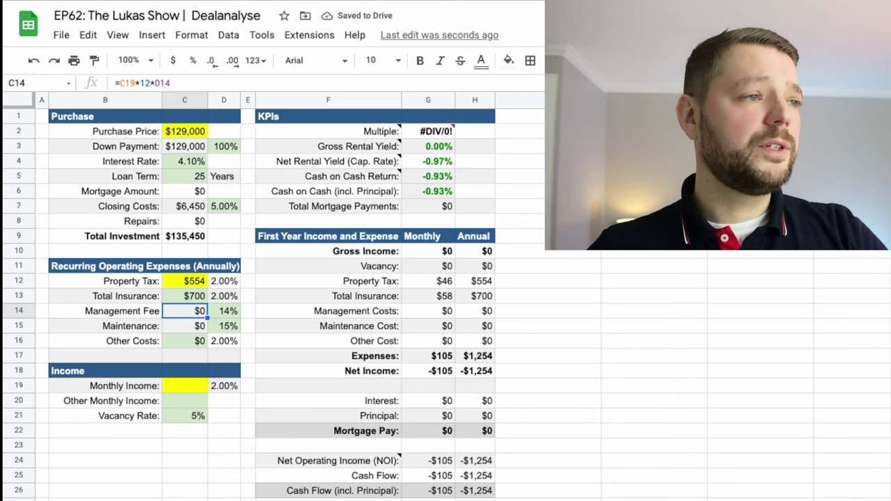
Check the management fee and maintenance percentages and the other costs entry in the operating expenses
{"action": "left_click", "coordinate": [223, 310]}
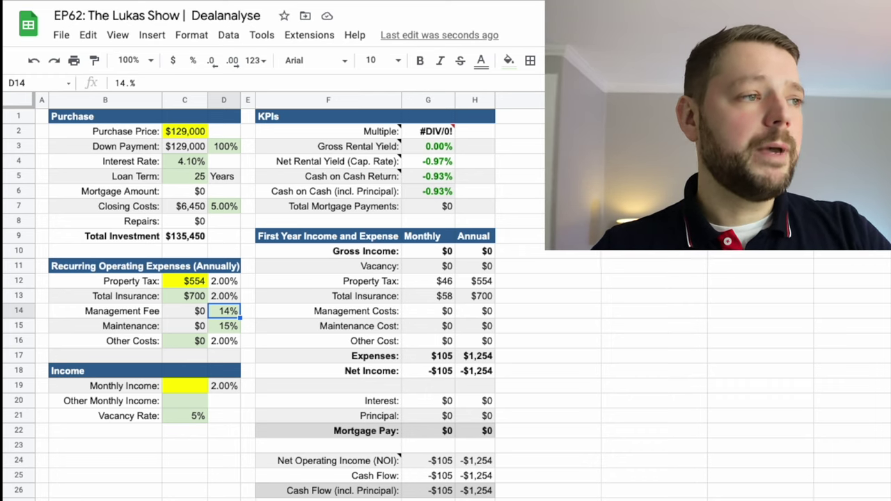
{"action": "left_click", "coordinate": [224, 326]}
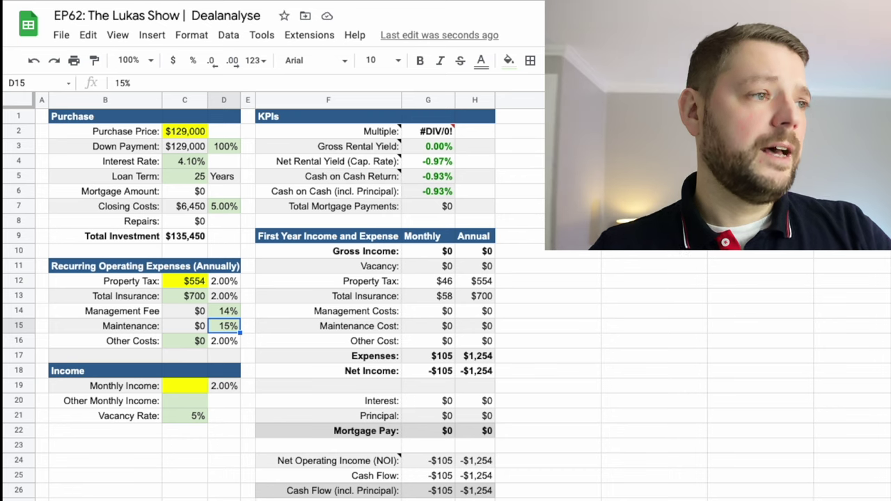
{"action": "left_click", "coordinate": [224, 341]}
{"action": "left_click", "coordinate": [185, 341]}
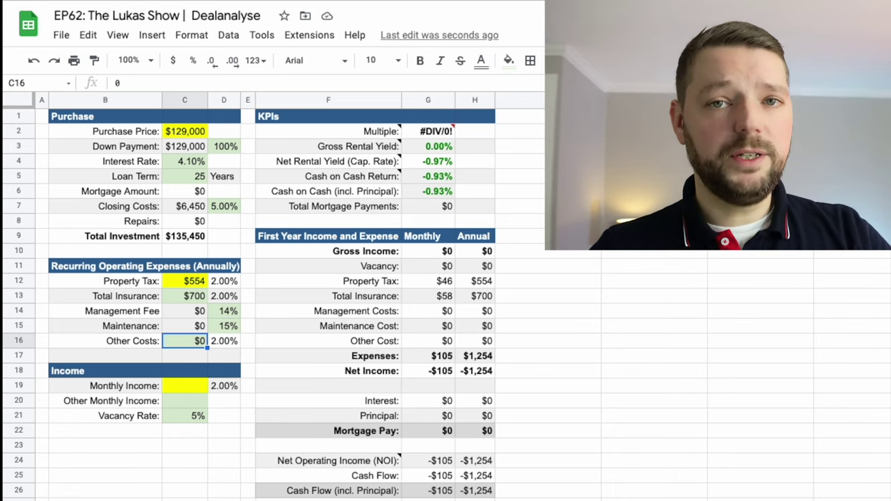
Set the monthly income to 1150 in the Income section and check the vacancy rate
{"action": "left_click", "coordinate": [188, 387]}
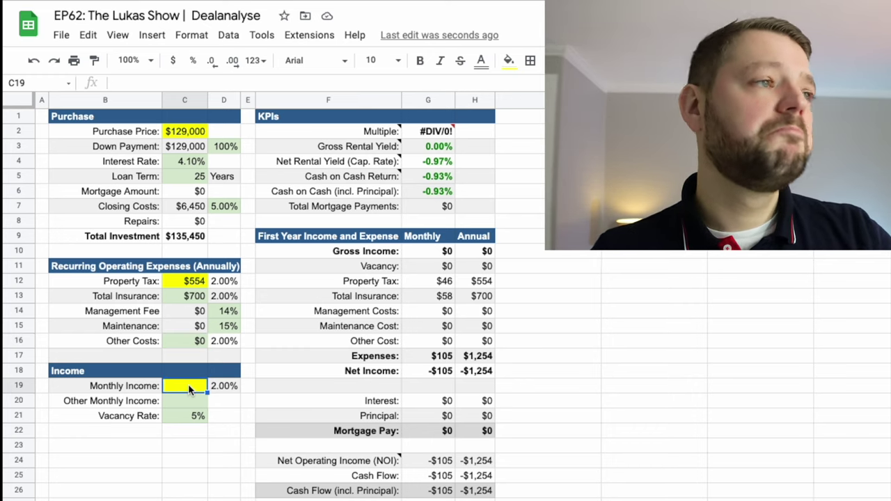
{"action": "type", "text": "1150"}
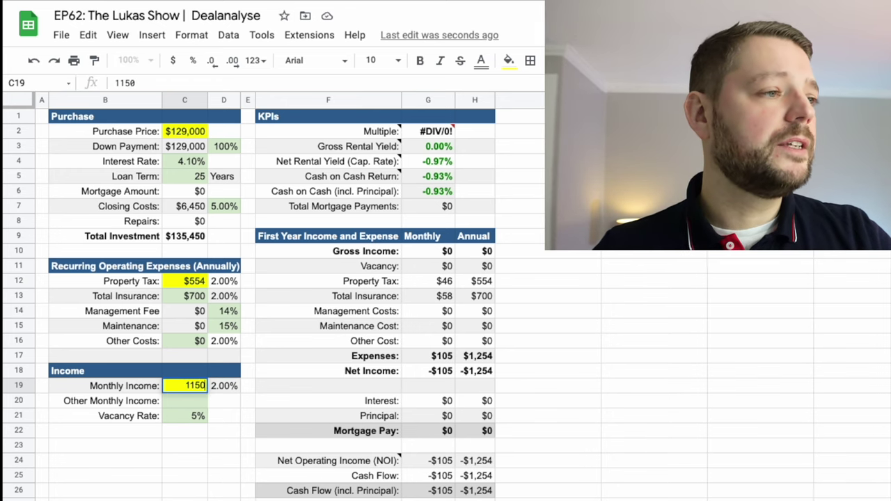
{"action": "key", "text": "Return"}
{"action": "left_click", "coordinate": [184, 386]}
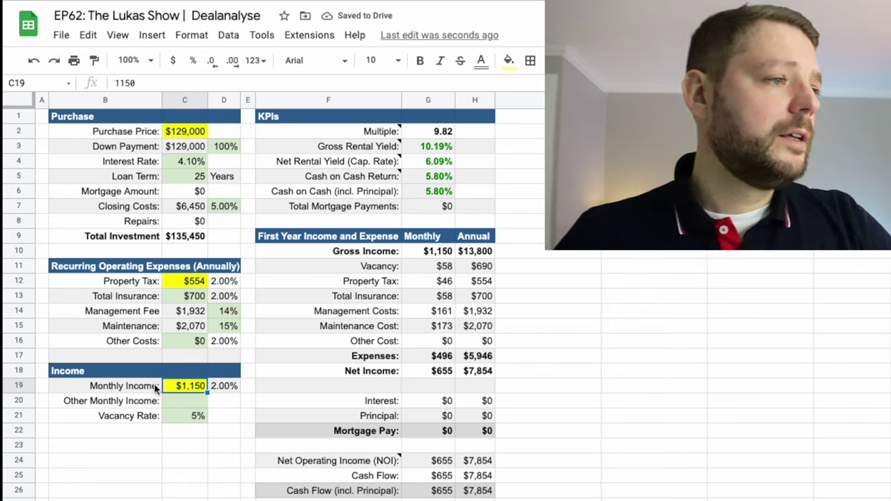
{"action": "left_click", "coordinate": [177, 421]}
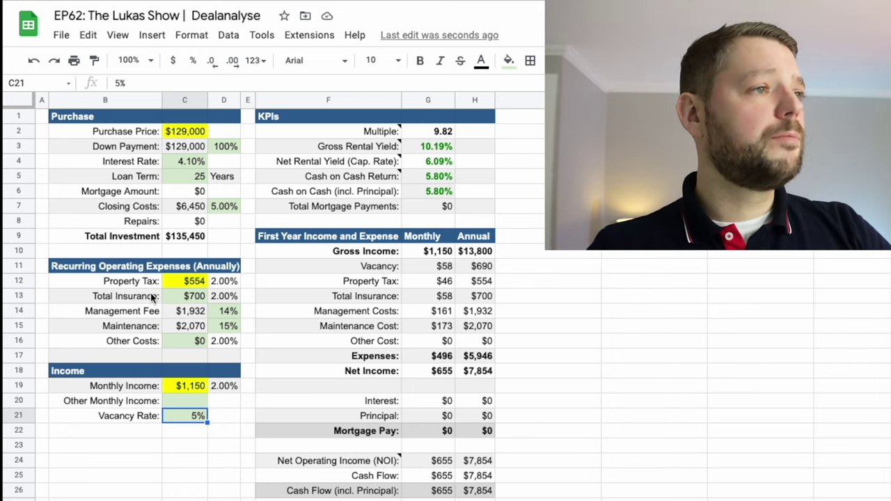
Examine the KPI formulas from Multiple to Cash on Cash Return, along with the down payment percentage, total investment and monthly cash flow
{"action": "left_click", "coordinate": [420, 136]}
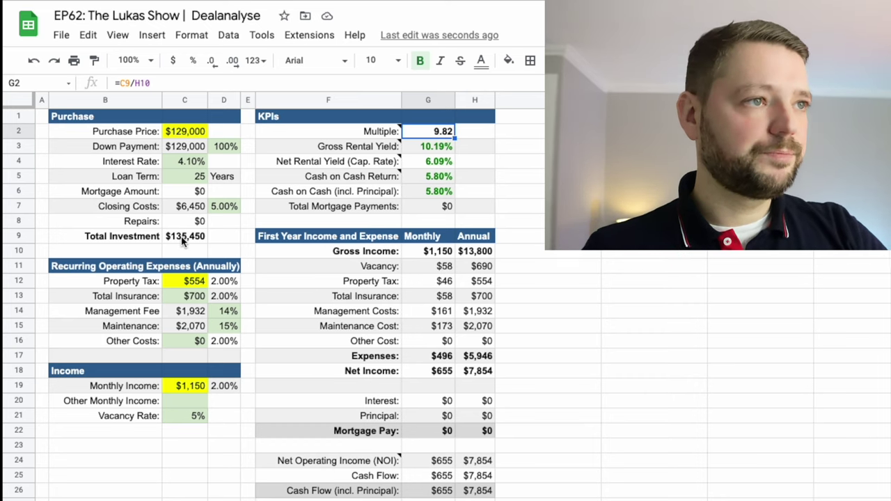
{"action": "key", "text": "Down"}
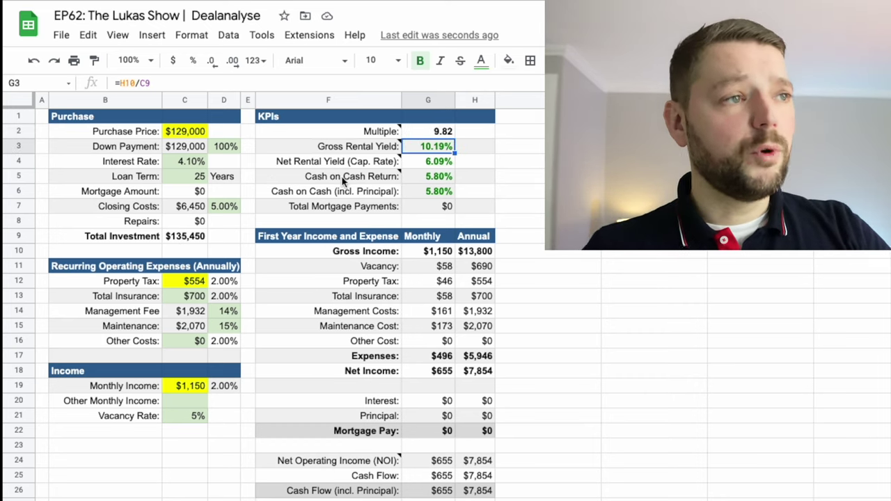
{"action": "left_click", "coordinate": [407, 160]}
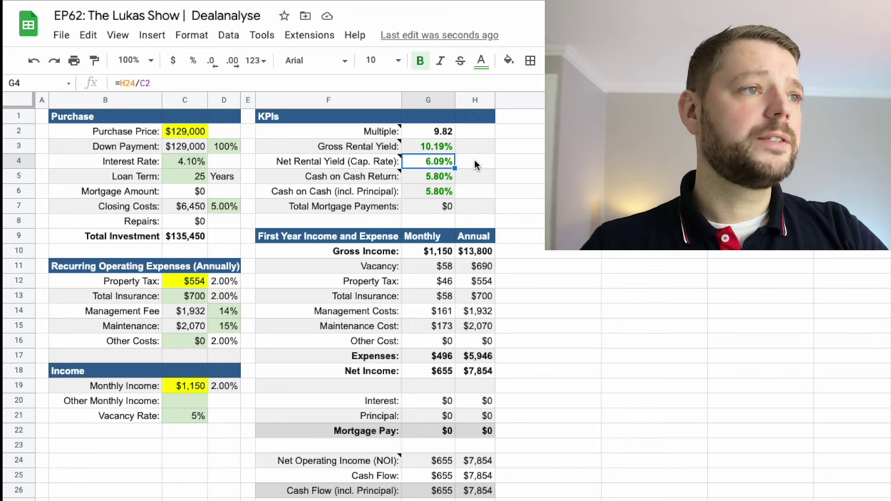
{"action": "key", "text": "Down"}
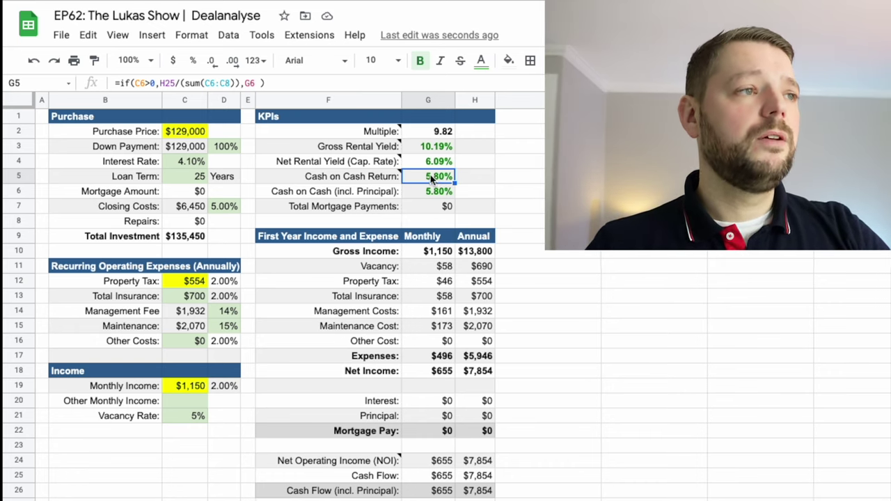
{"action": "left_click", "coordinate": [212, 150]}
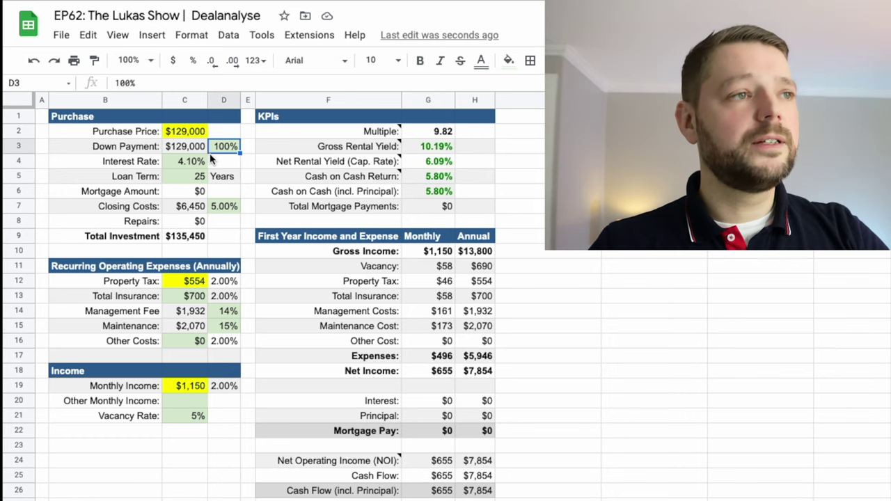
{"action": "left_click", "coordinate": [416, 180]}
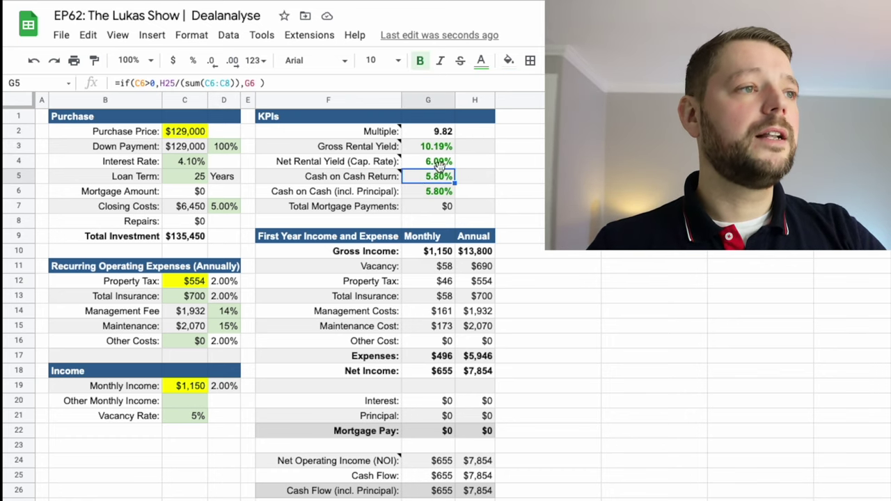
{"action": "mouse_move", "coordinate": [396, 187]}
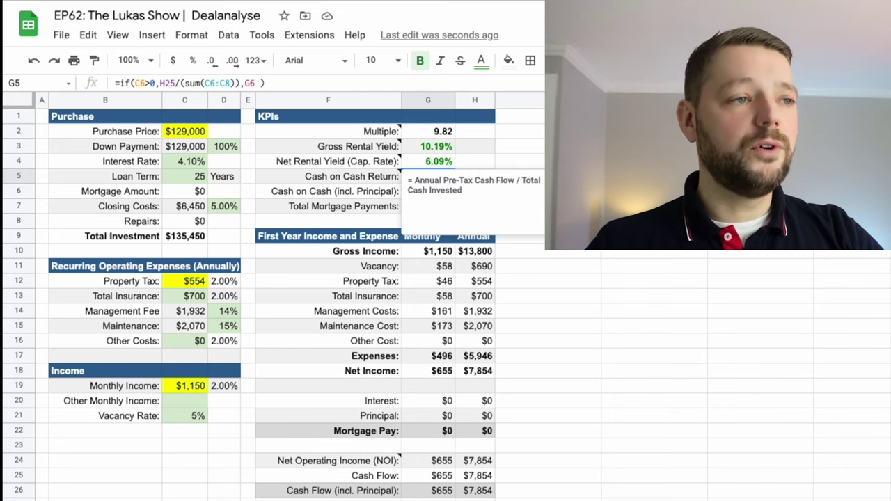
{"action": "left_click", "coordinate": [520, 176]}
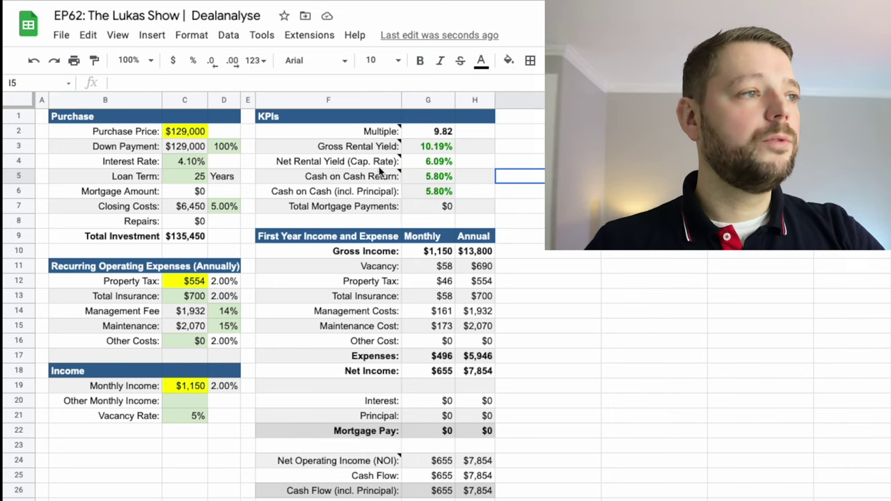
{"action": "left_click", "coordinate": [171, 238]}
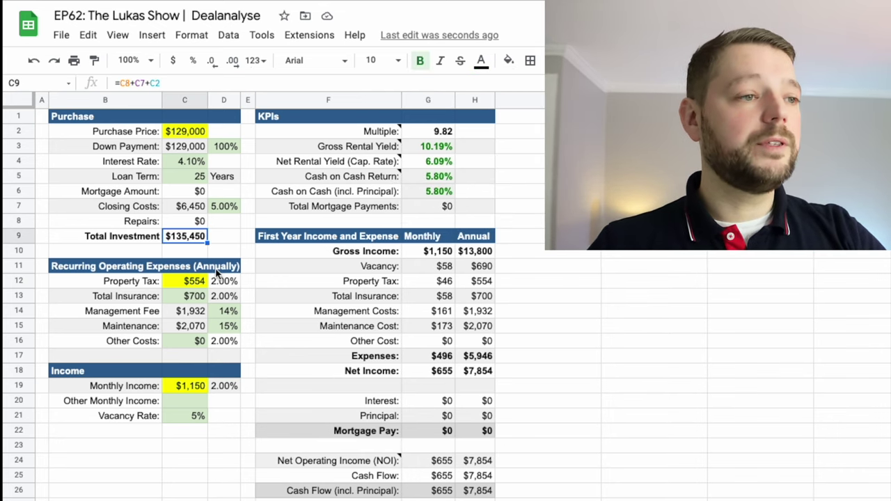
{"action": "left_click", "coordinate": [435, 479]}
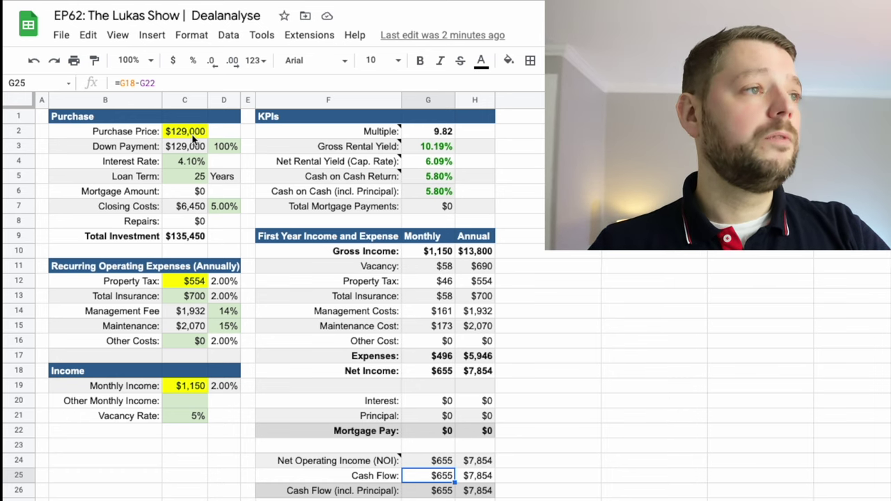
Set the down payment percentage to 25% to model a financed purchase
{"action": "left_click", "coordinate": [215, 152]}
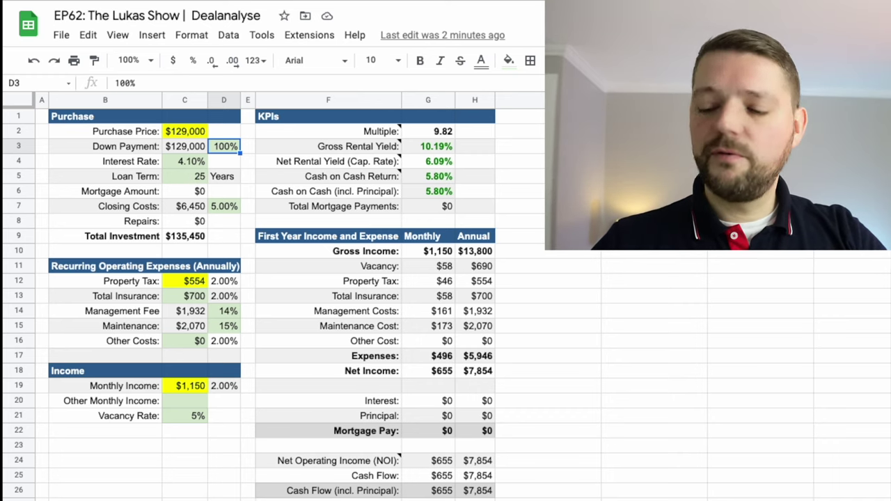
{"action": "type", "text": "25%"}
{"action": "key", "text": "Return"}
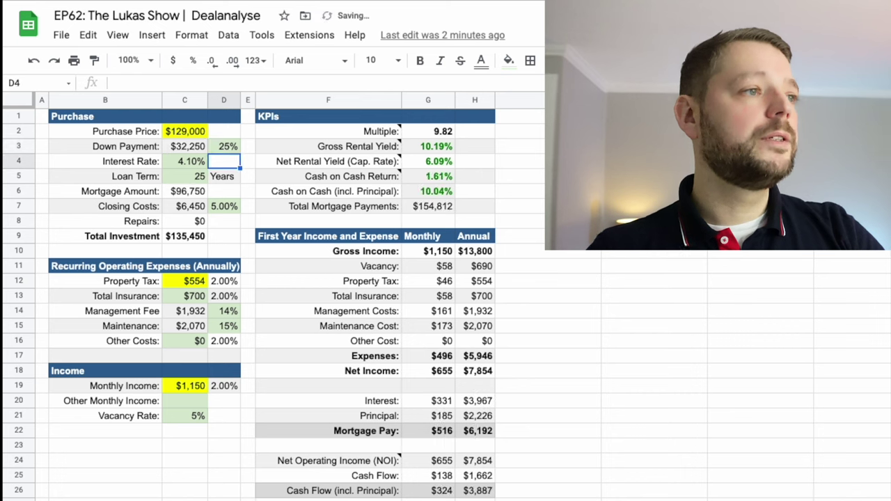
Examine the down payment and closing cost formulas, the cash on cash return including principal, and the cash flow with and without principal
{"action": "left_click", "coordinate": [174, 148]}
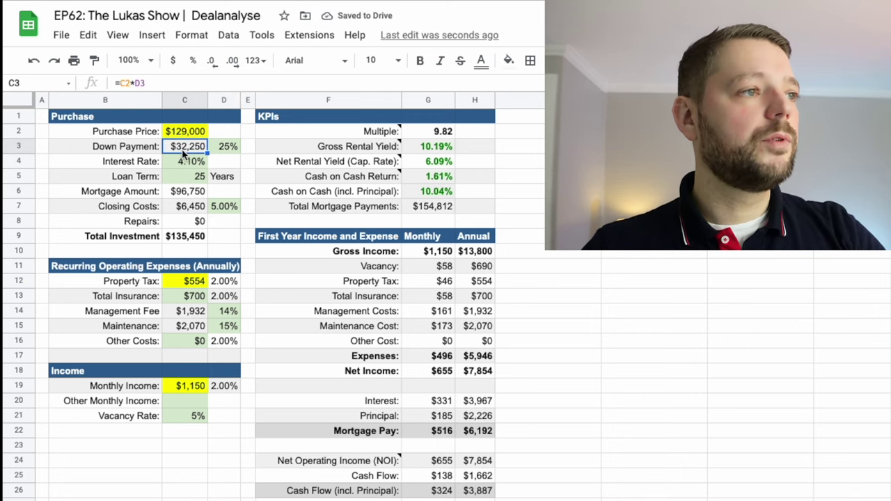
{"action": "left_click", "coordinate": [181, 213]}
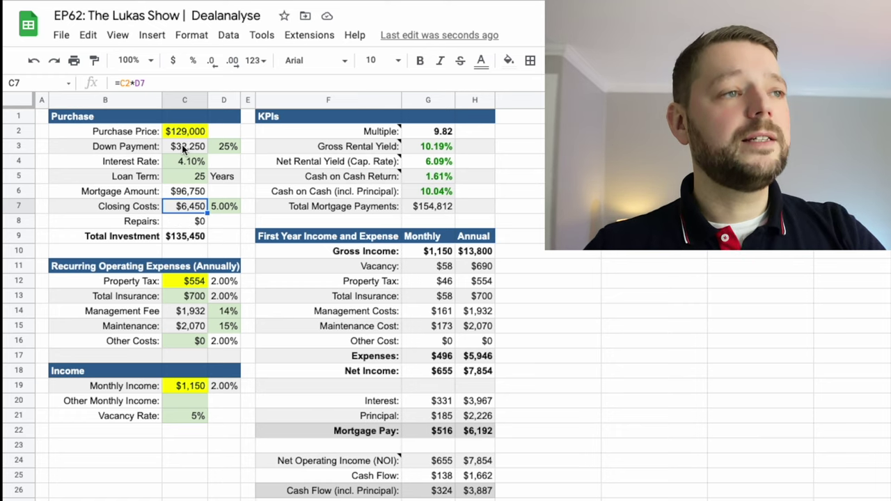
{"action": "mouse_move", "coordinate": [311, 148]}
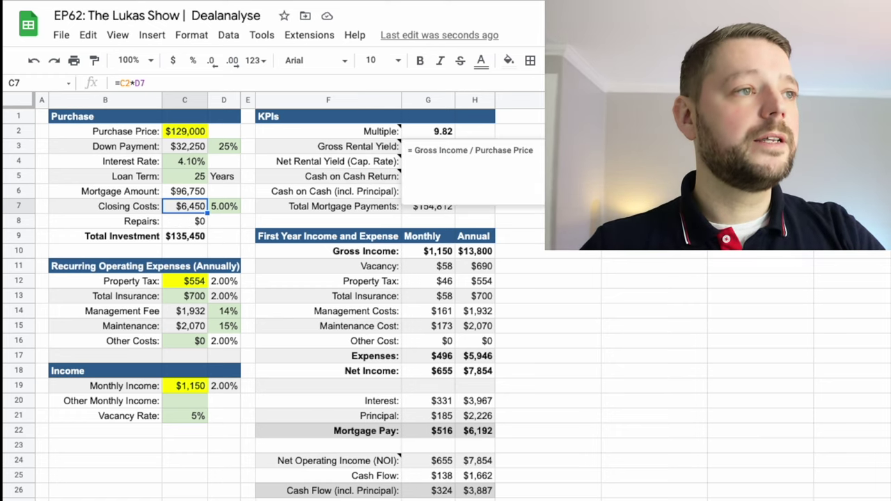
{"action": "left_click", "coordinate": [341, 194]}
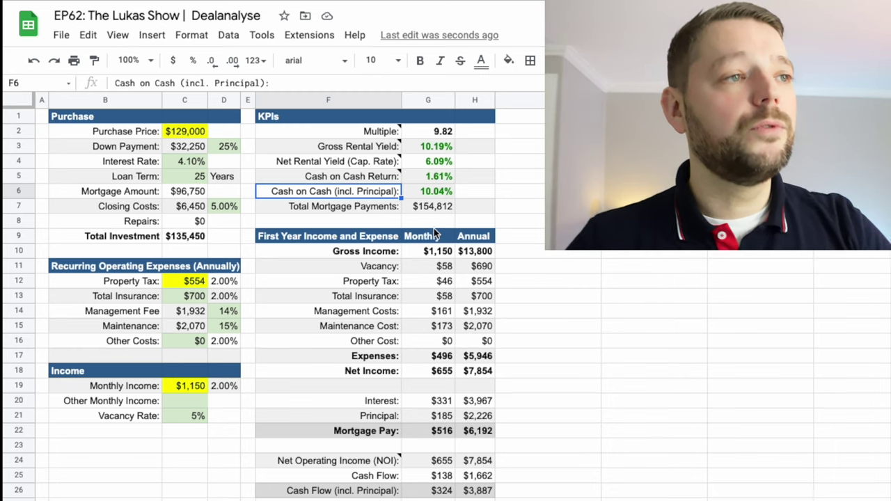
{"action": "left_click", "coordinate": [427, 198]}
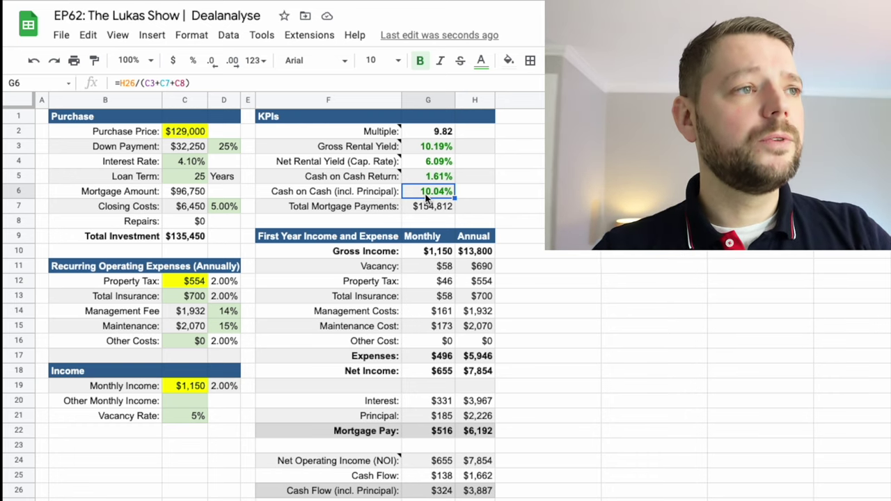
{"action": "left_click", "coordinate": [373, 198]}
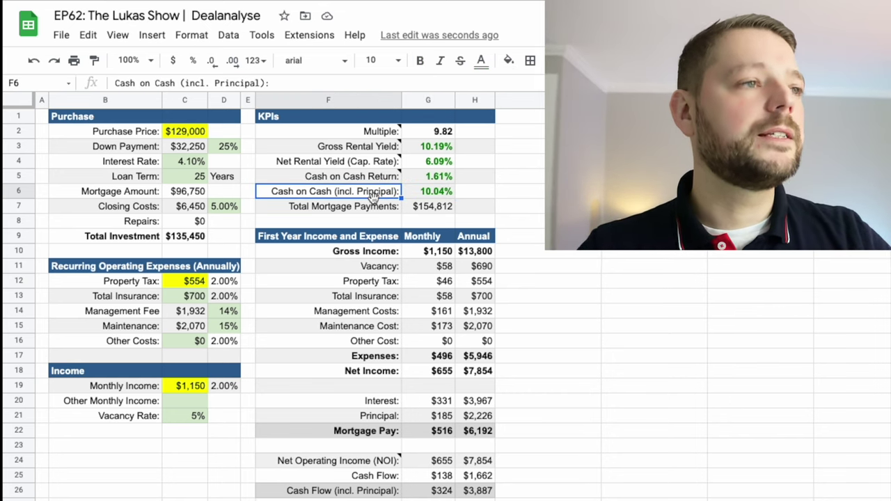
{"action": "key", "text": "Right"}
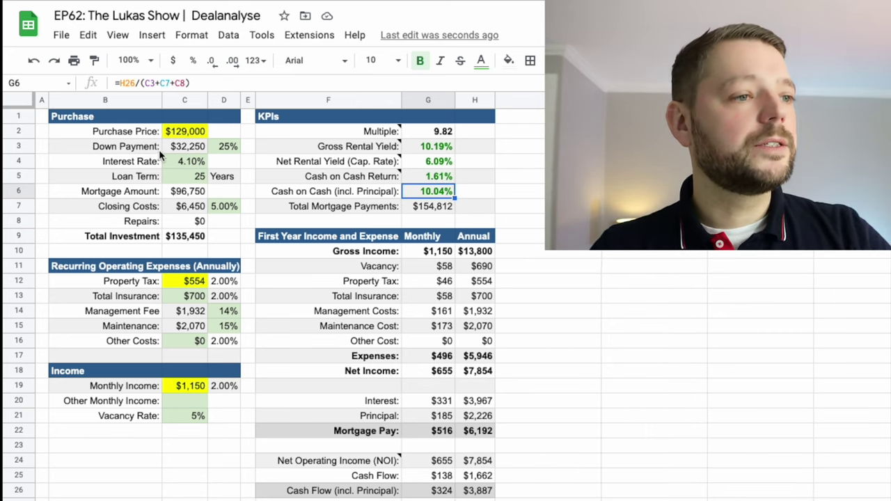
{"action": "left_click", "coordinate": [475, 490]}
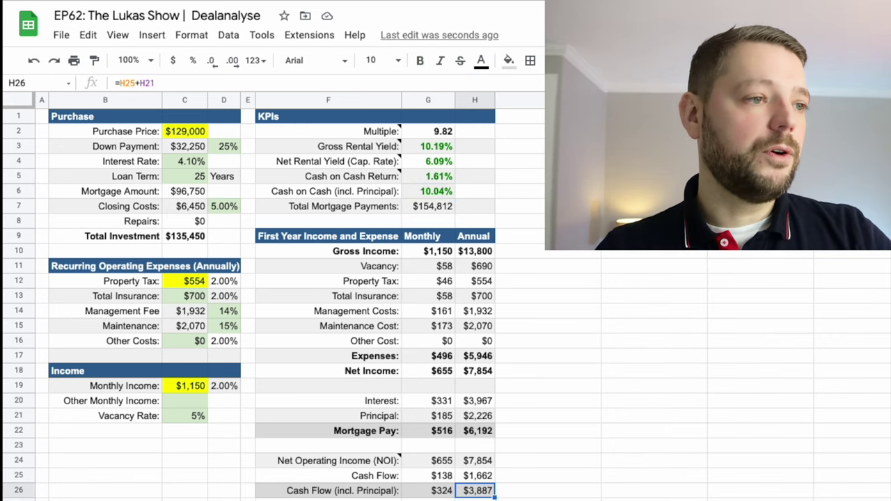
{"action": "left_click", "coordinate": [425, 493]}
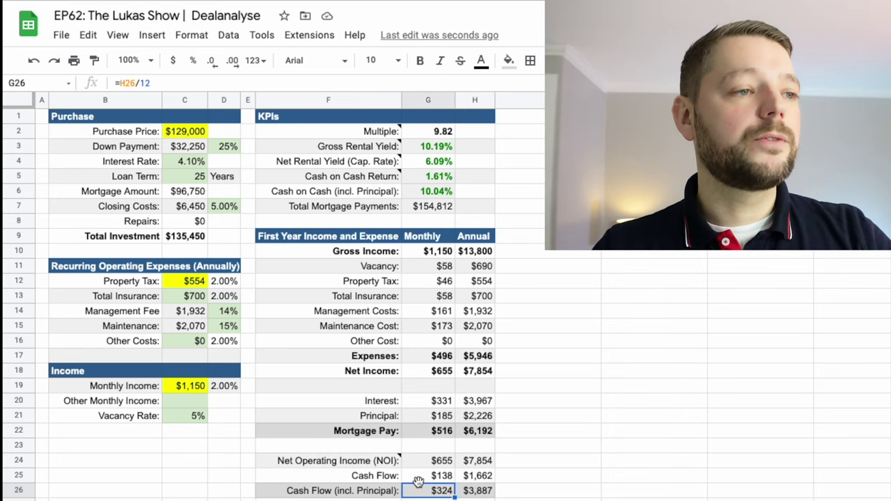
{"action": "left_click", "coordinate": [416, 478]}
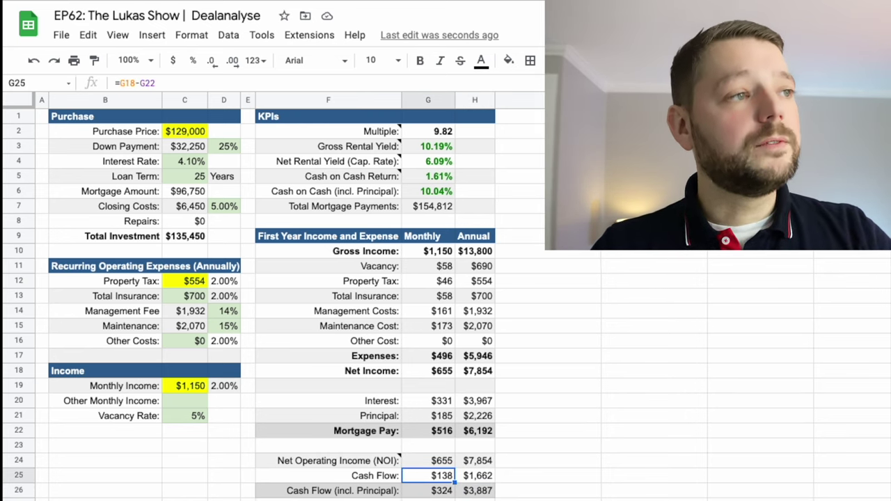